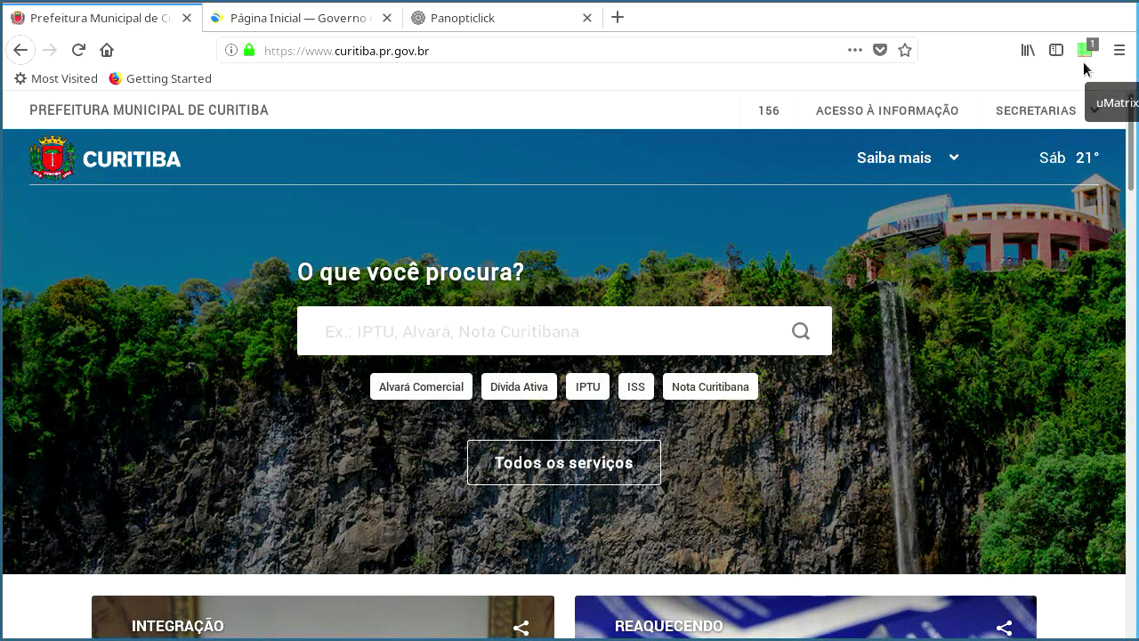
Step: Examine the uMatrix request matrix for the Curitiba city hall page, then close it
click(1083, 61)
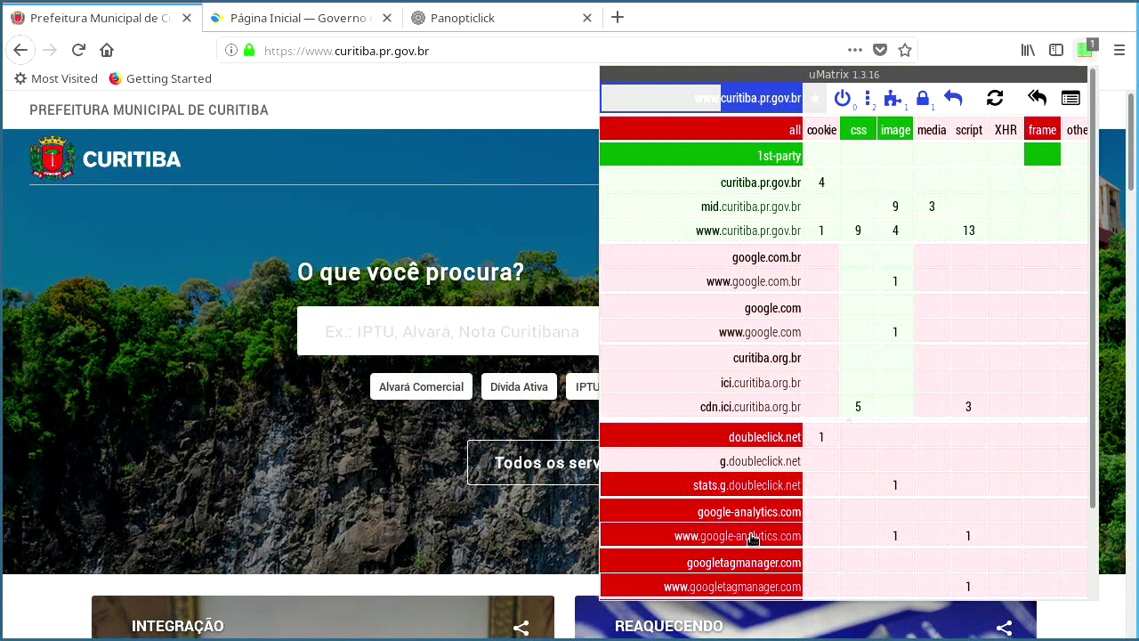
click(524, 179)
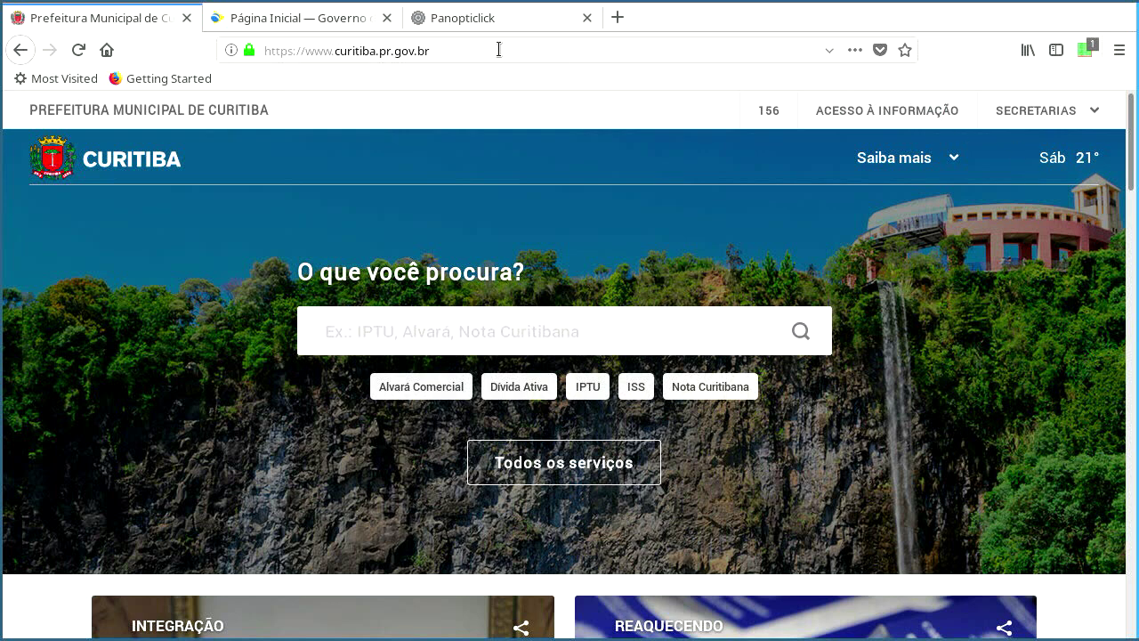
click(352, 22)
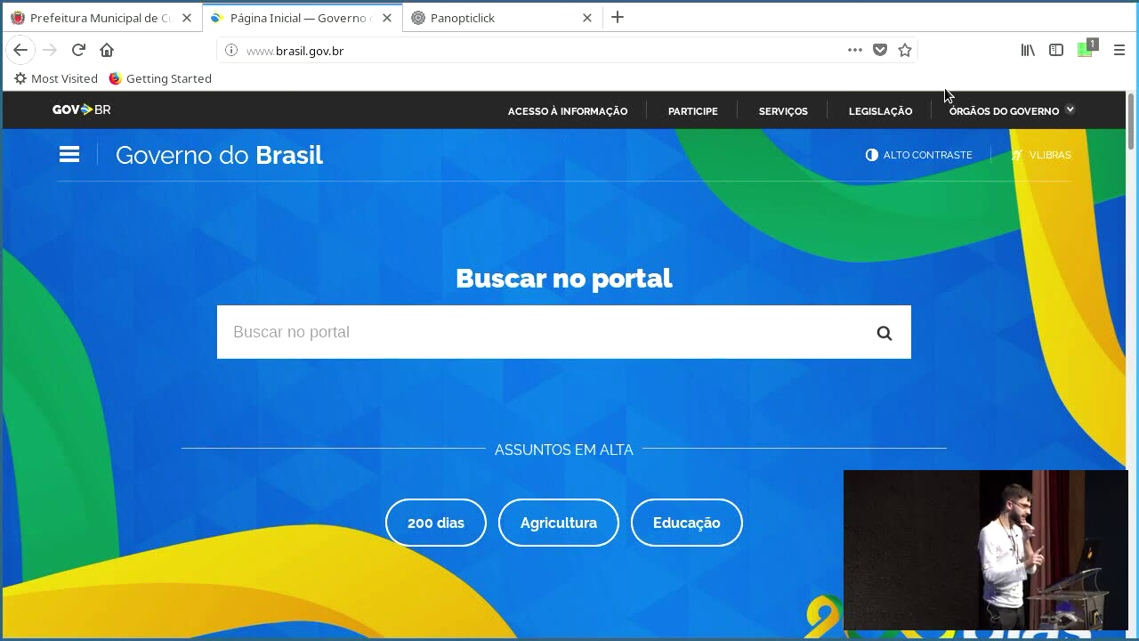
click(1082, 51)
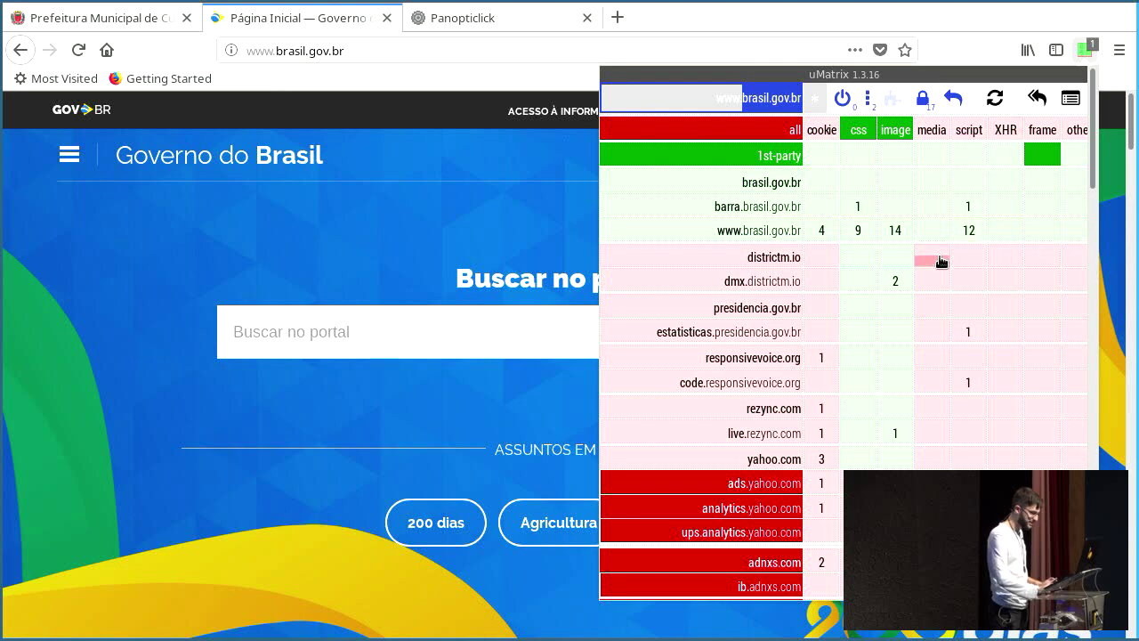
scroll(942, 261, down, 8)
scroll(941, 261, down, 8)
scroll(941, 261, down, 8)
scroll(941, 260, down, 6)
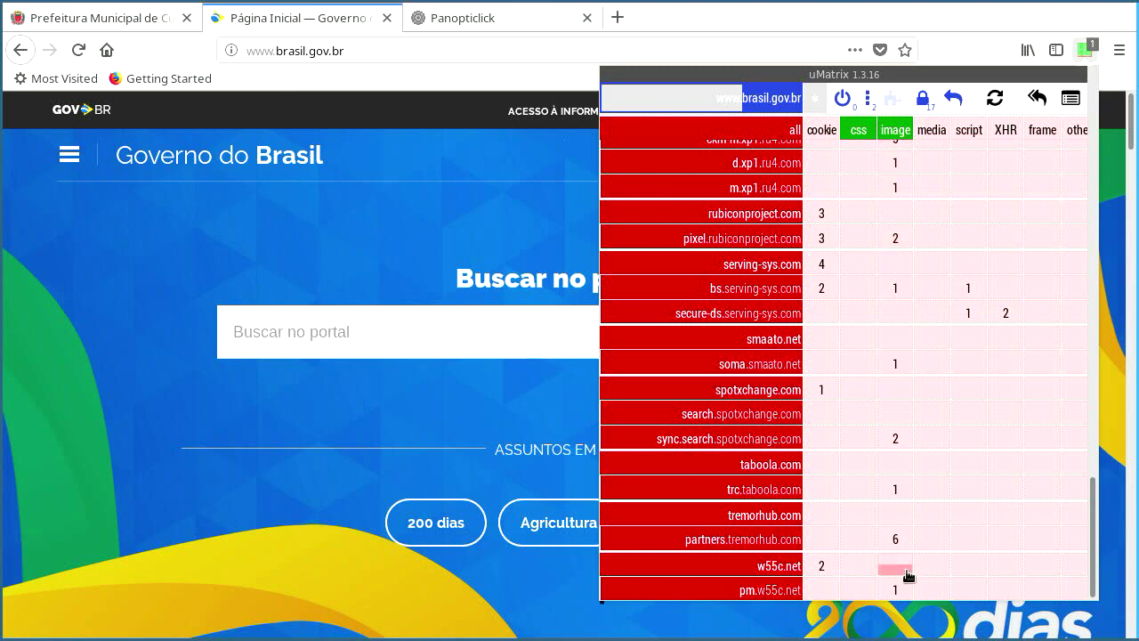
scroll(908, 574, up, 2)
scroll(907, 576, up, 3)
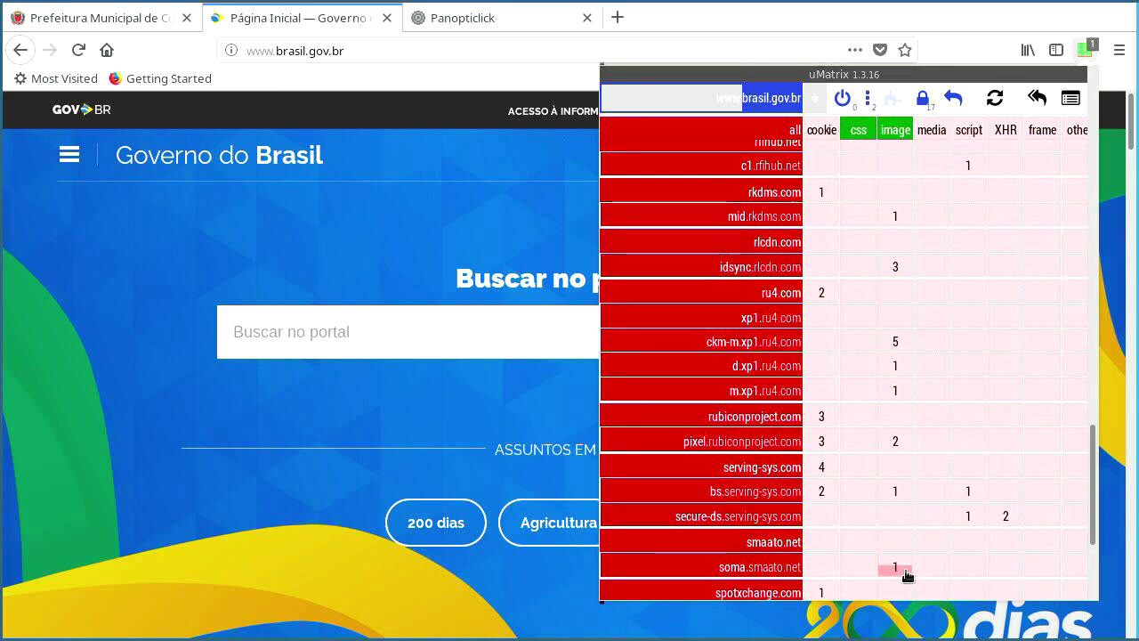
scroll(904, 471, up, 6)
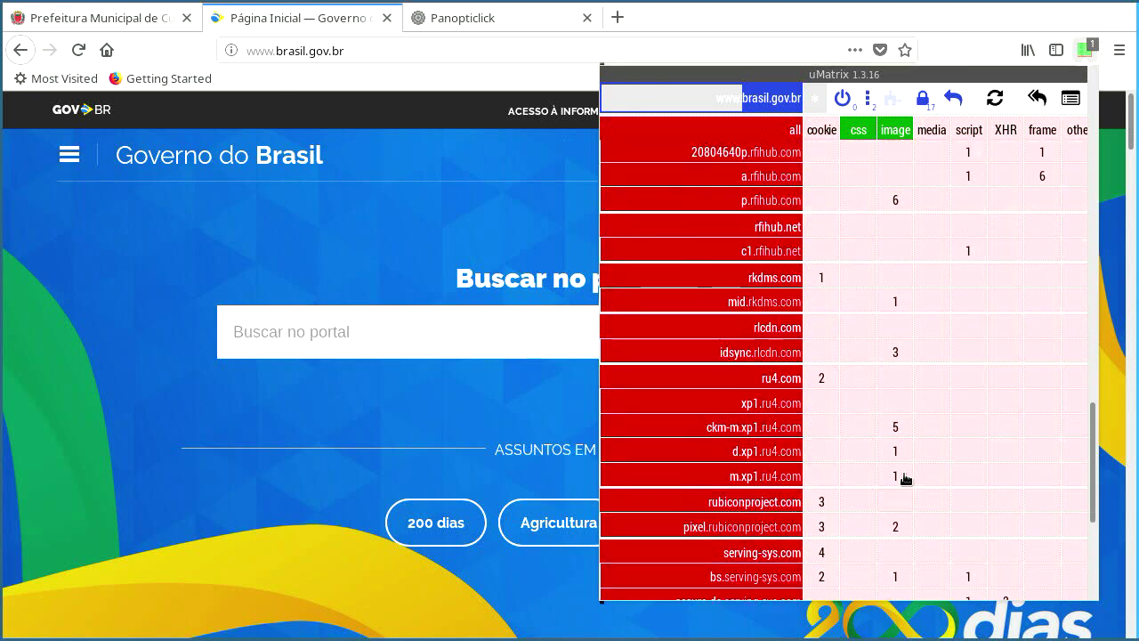
scroll(904, 478, up, 6)
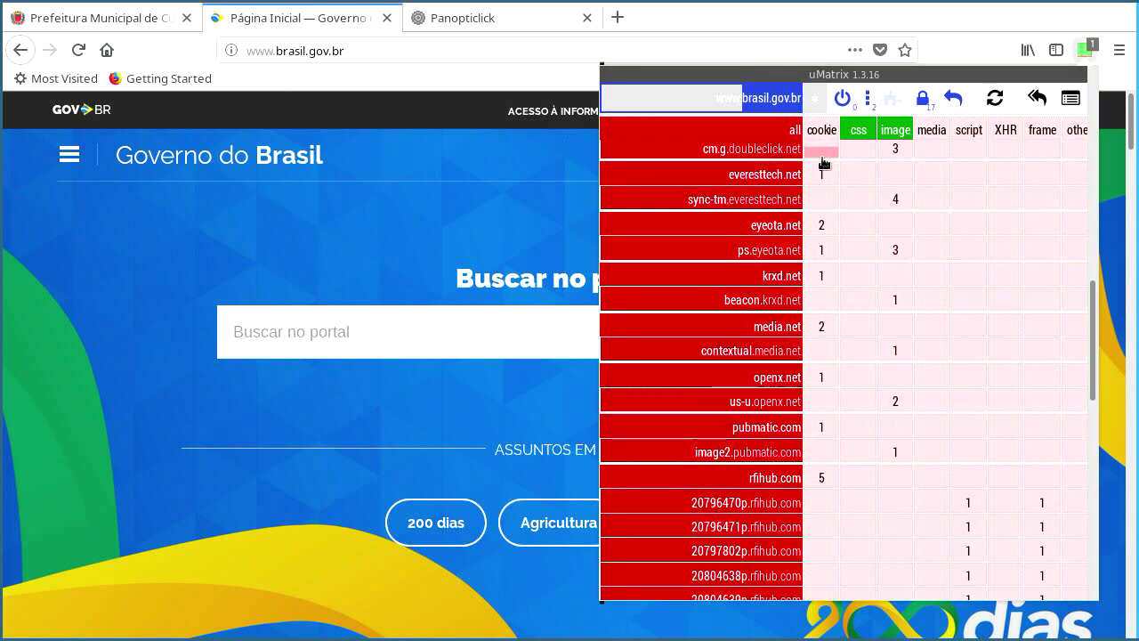
scroll(822, 162, up, 3)
scroll(823, 161, up, 5)
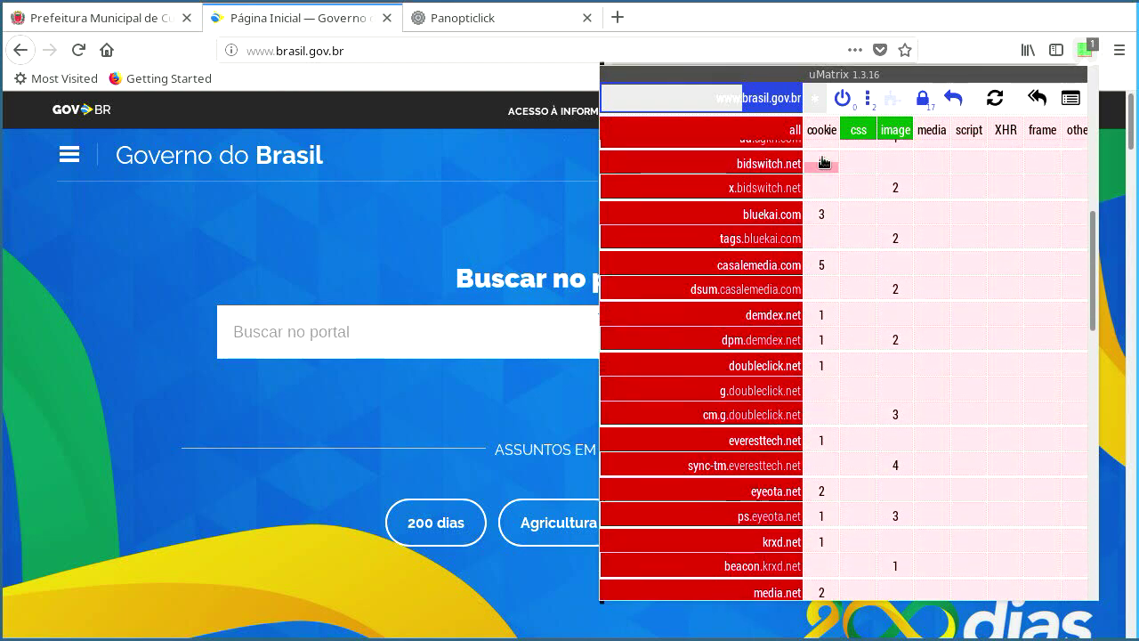
scroll(823, 161, up, 2)
scroll(823, 161, down, 12)
scroll(823, 161, down, 15)
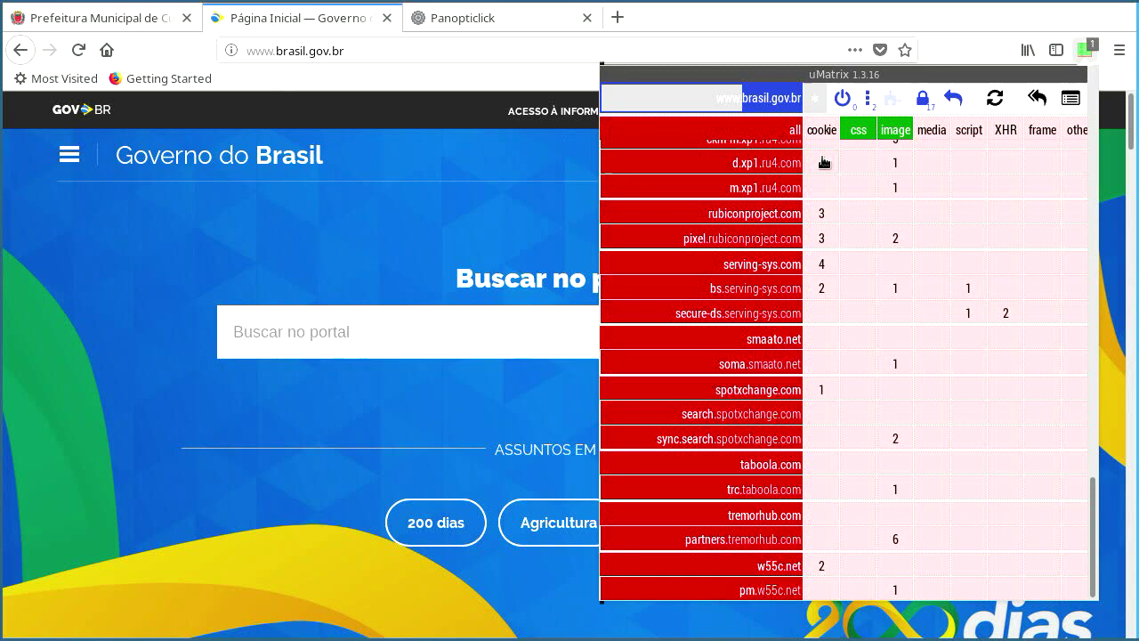
click(978, 9)
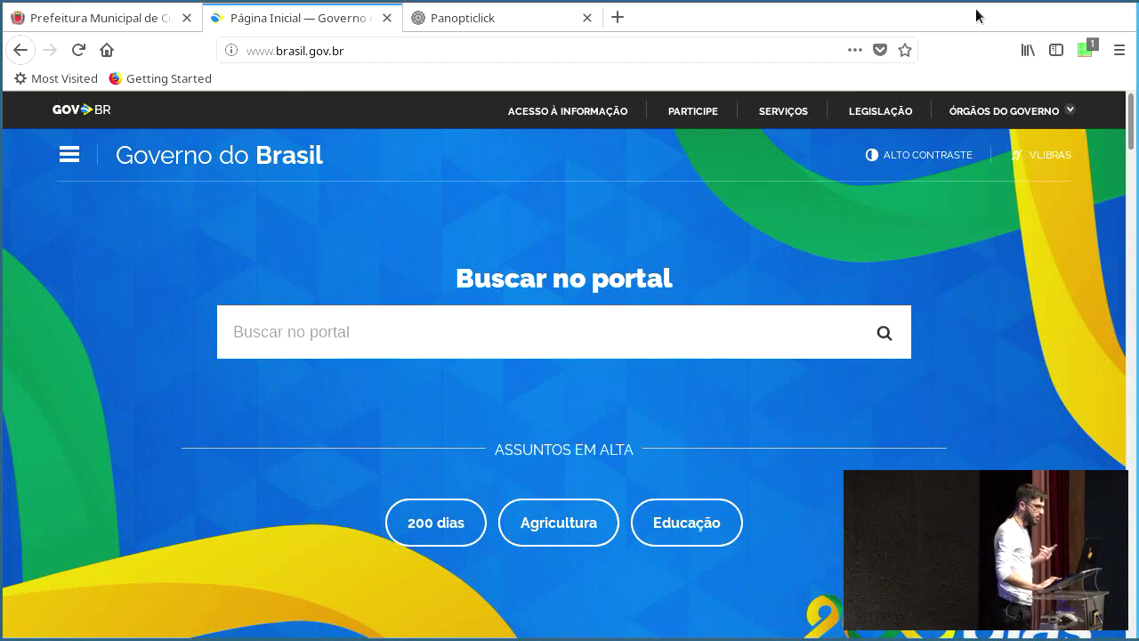
Step: In the browser's Privacy & Security preferences, set accepting third-party cookies and site data to Never
click(1122, 54)
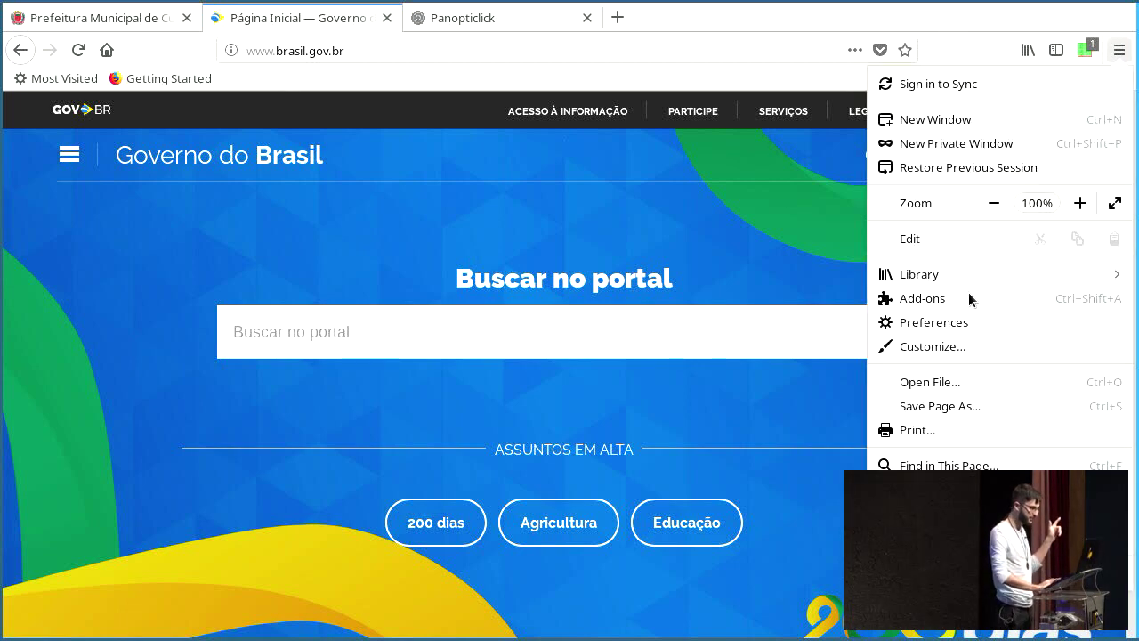
click(948, 324)
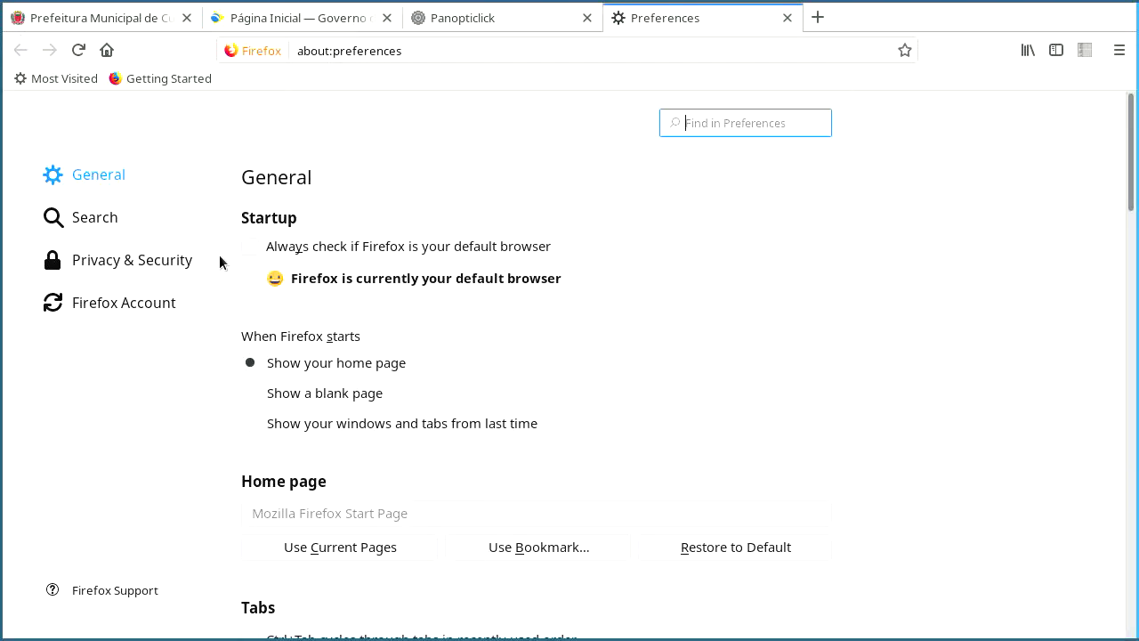
click(162, 255)
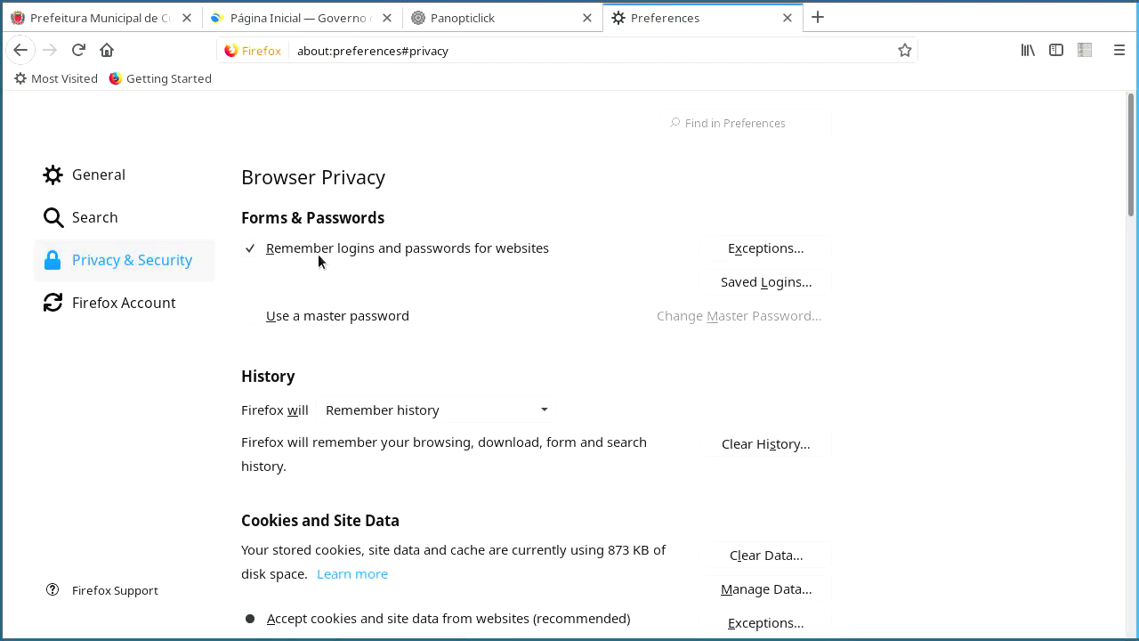
scroll(498, 342, down, 3)
scroll(498, 350, down, 1)
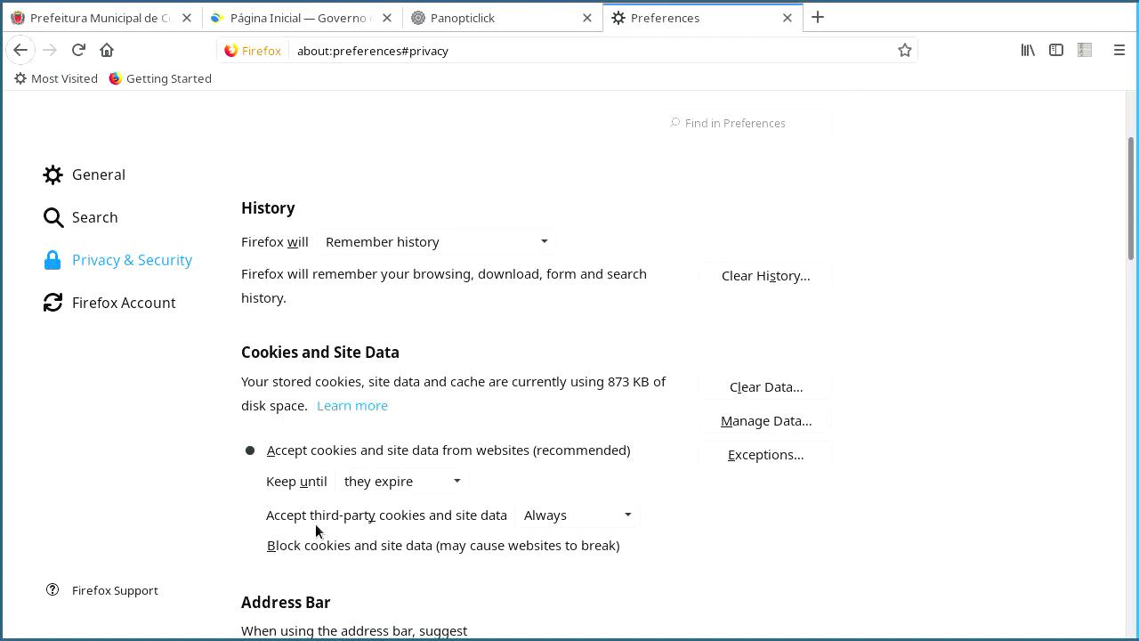
click(528, 521)
click(542, 588)
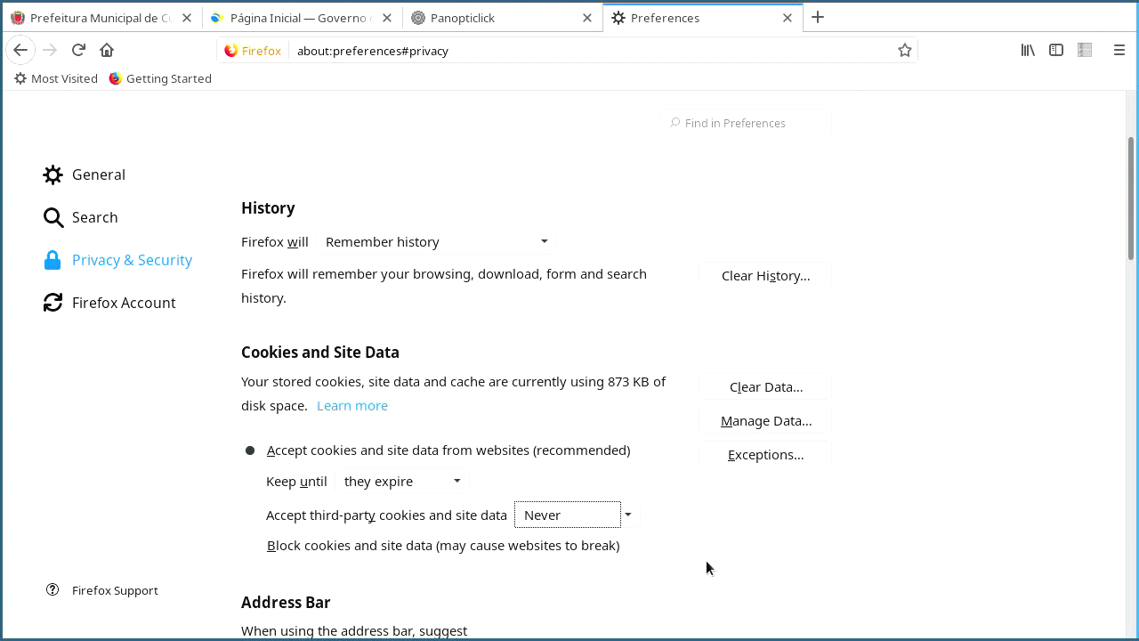
Step: Set Tracking Protection to Always block known trackers
scroll(761, 550, down, 5)
scroll(761, 555, down, 2)
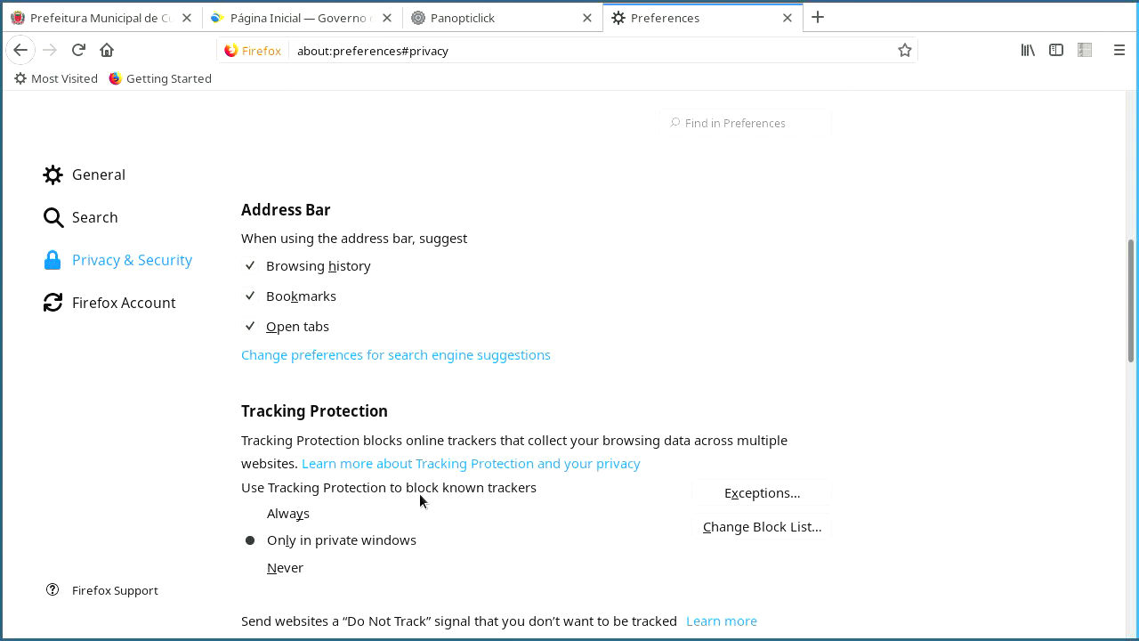
click(251, 513)
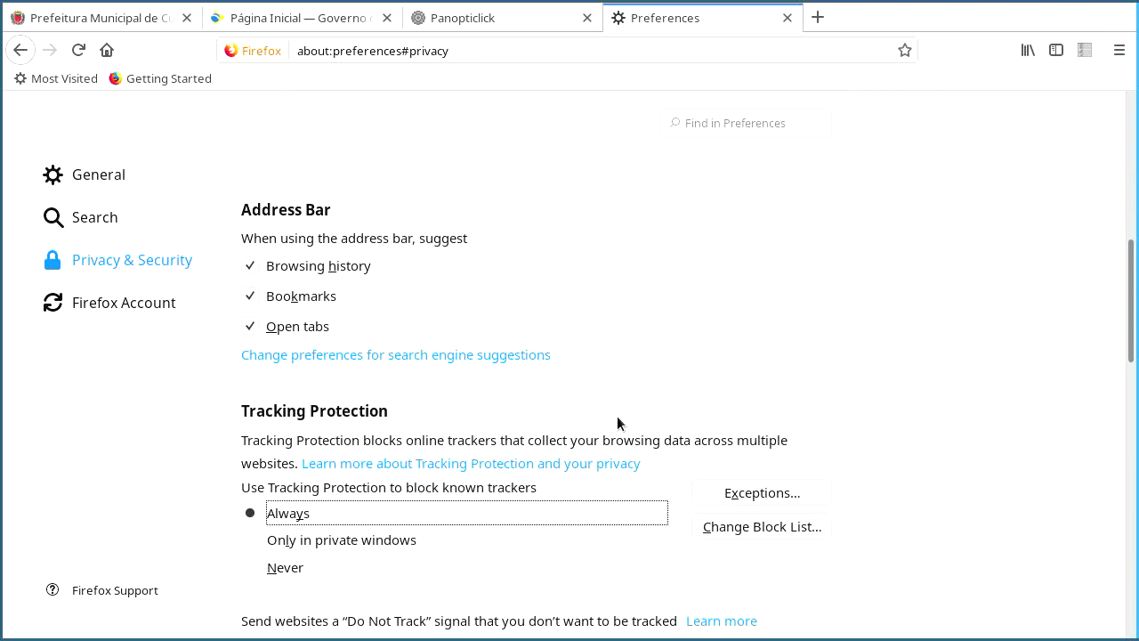
scroll(617, 415, down, 2)
scroll(615, 419, up, 12)
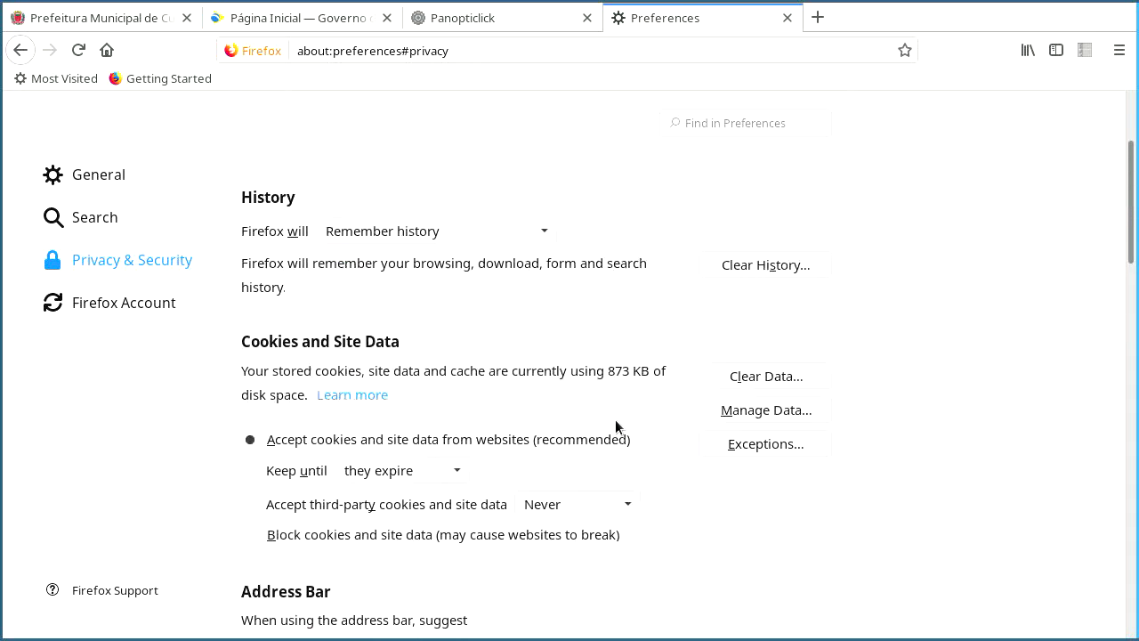
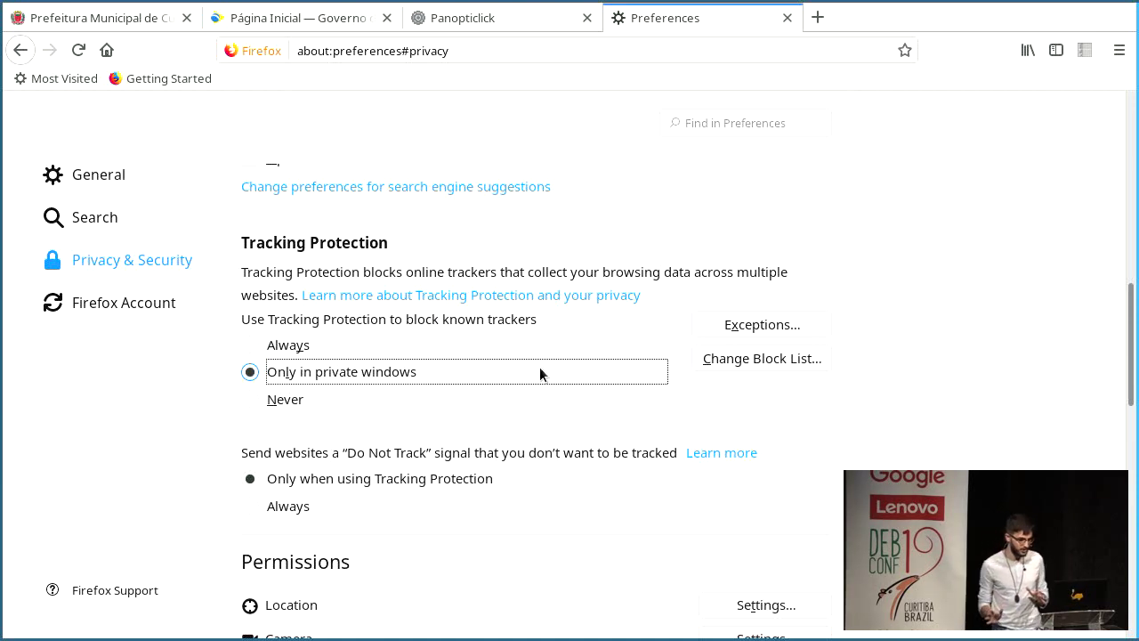
click(289, 347)
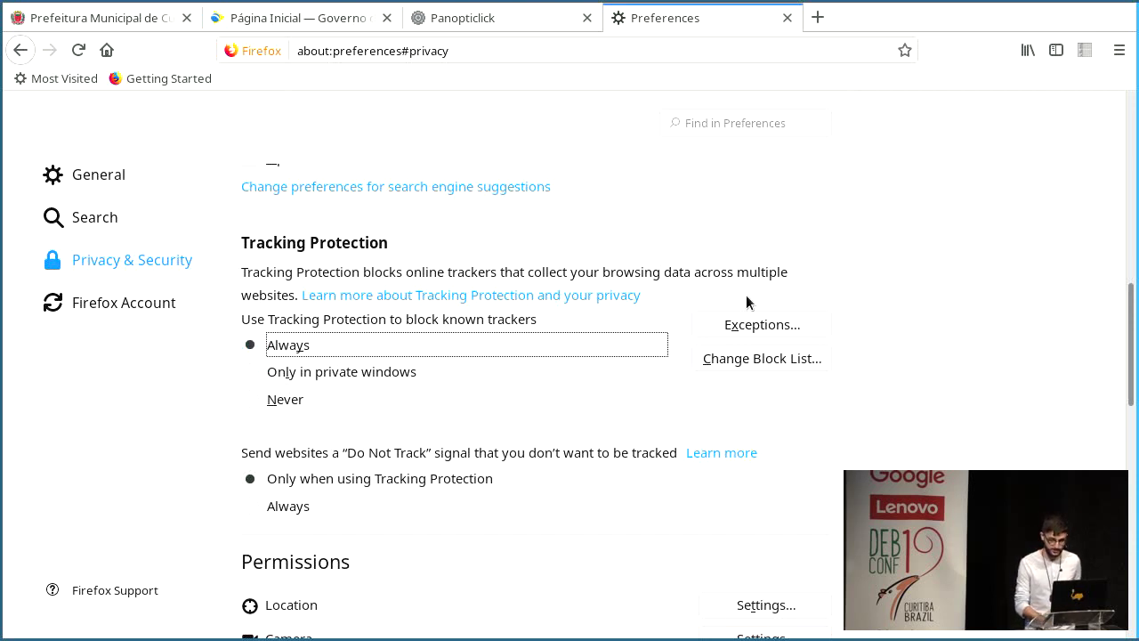
scroll(1093, 251, up, 8)
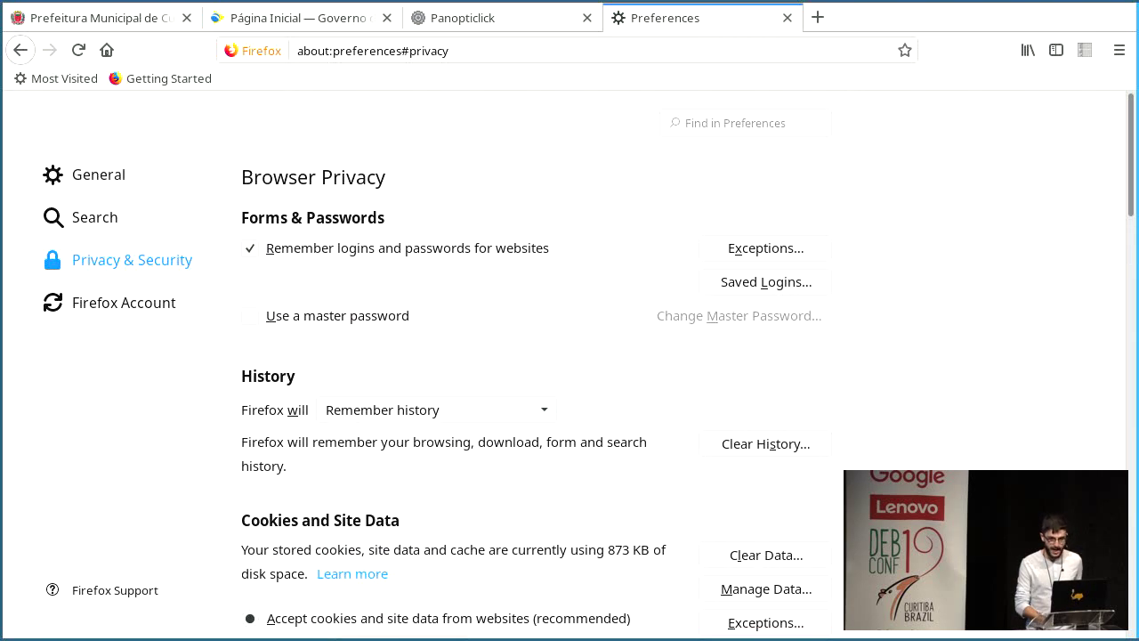
Step: Open the Add-ons Manager and search for "ublock origin"
click(1120, 52)
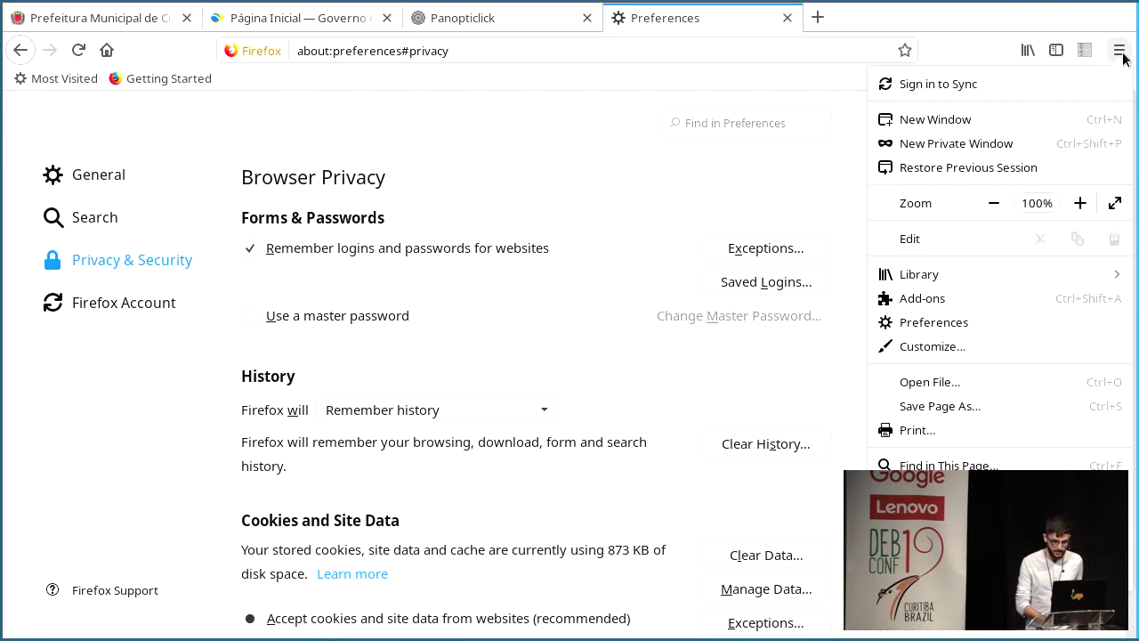
click(931, 303)
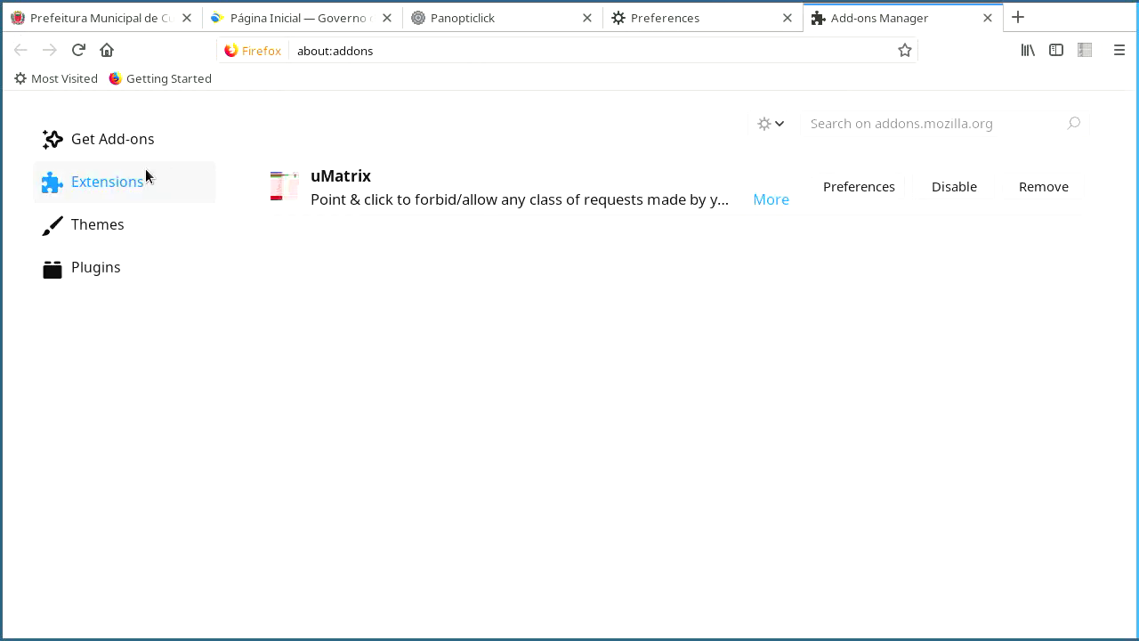
click(859, 131)
text(u)
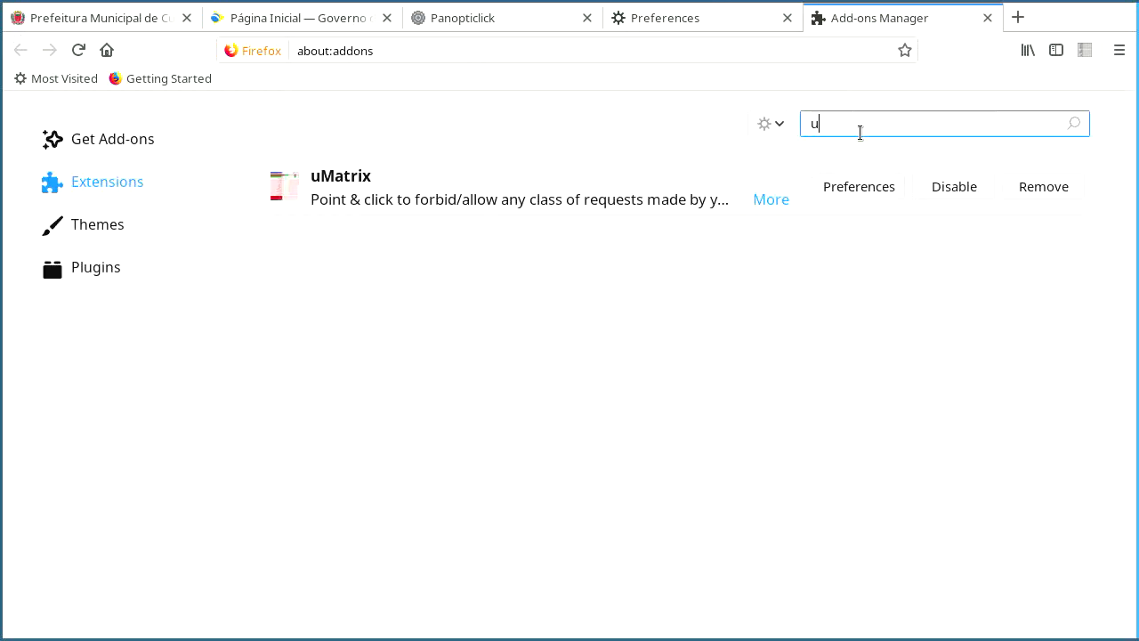
text(block origin)
key(Return)
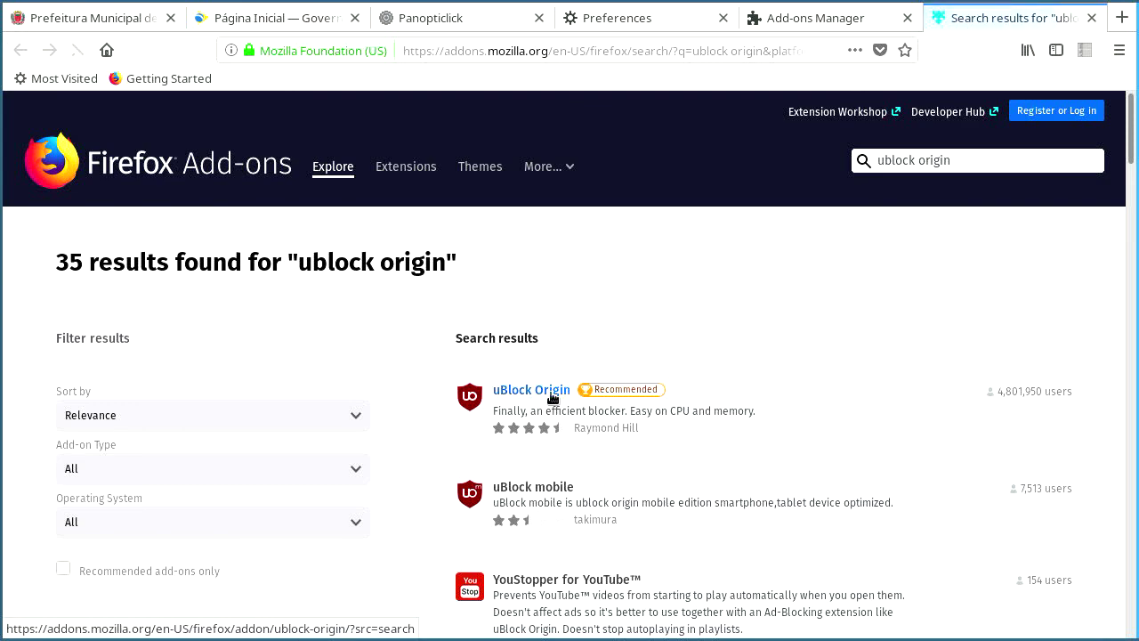
Step: Add the uBlock Origin extension to Firefox, granting its requested permissions and dismissing the confirmation
click(529, 391)
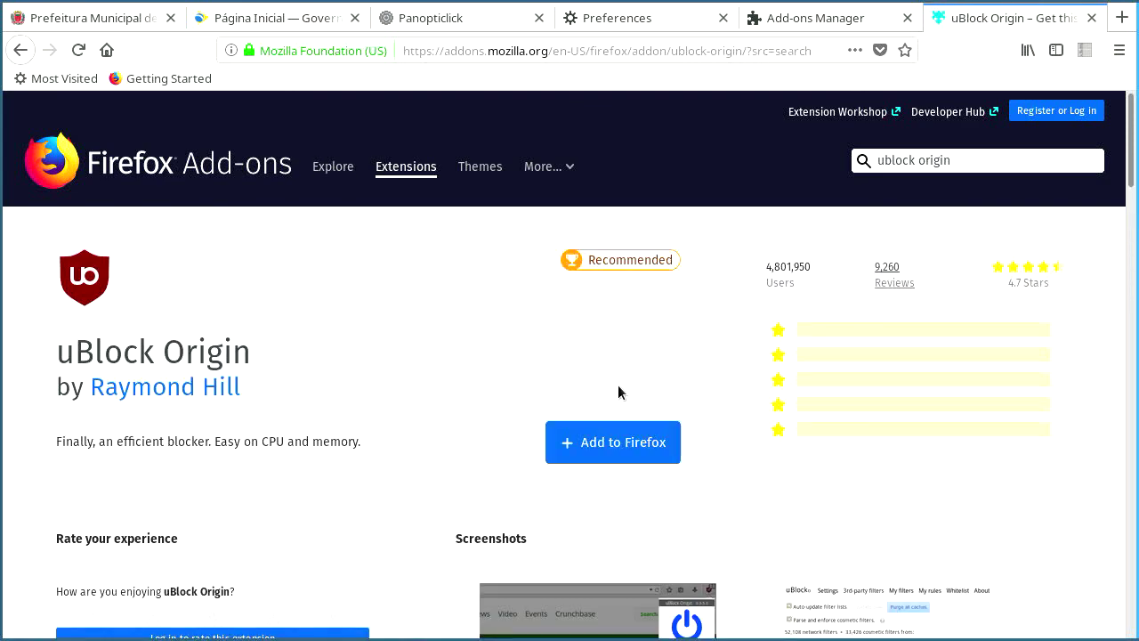
click(636, 434)
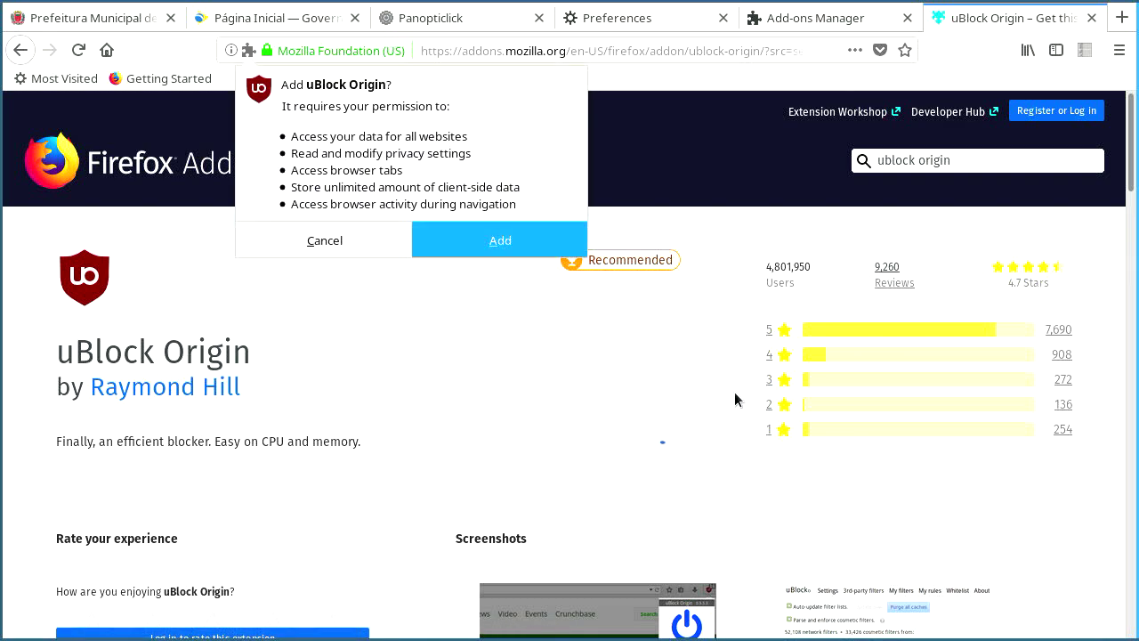
click(468, 246)
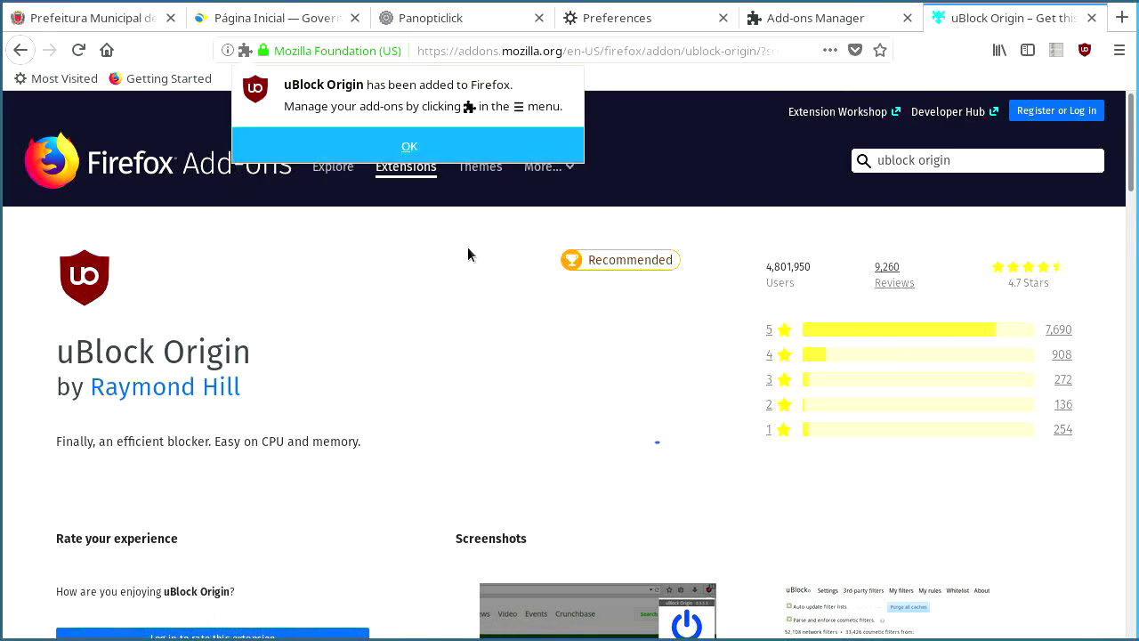
click(485, 151)
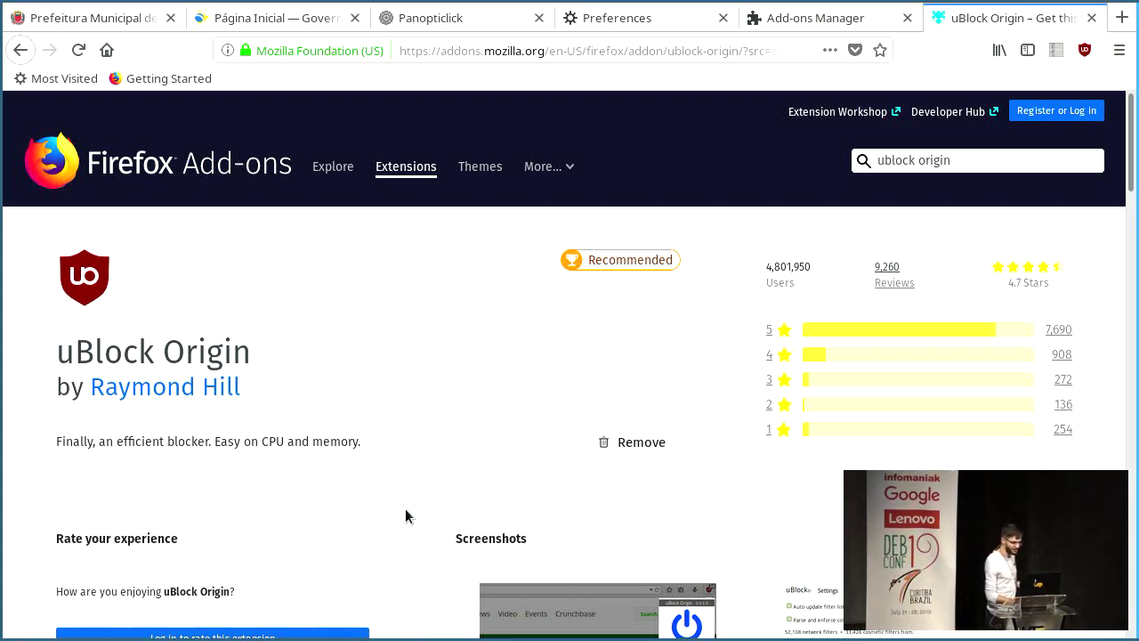
Step: Close the uBlock Origin add-on page, the Add-ons Manager and the Preferences page
click(1092, 19)
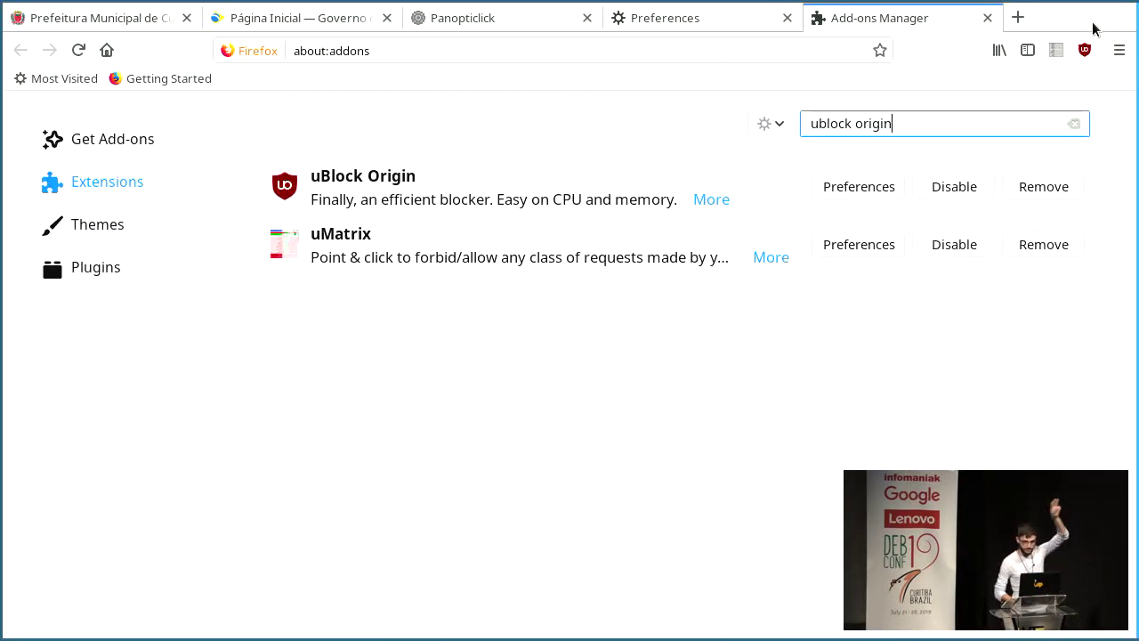
click(987, 19)
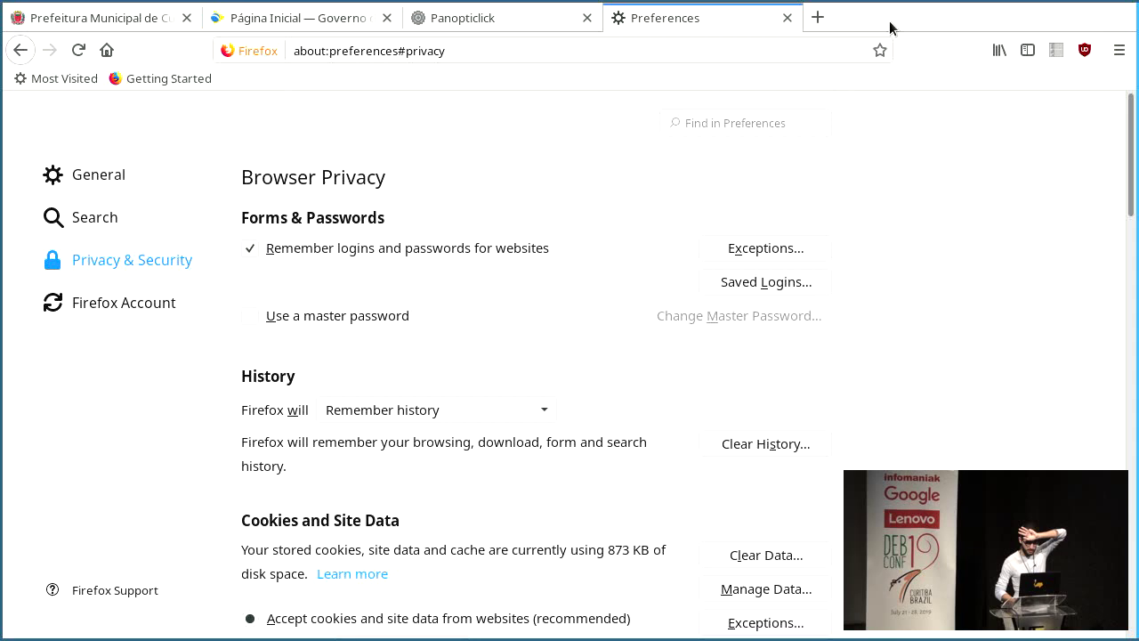
click(787, 18)
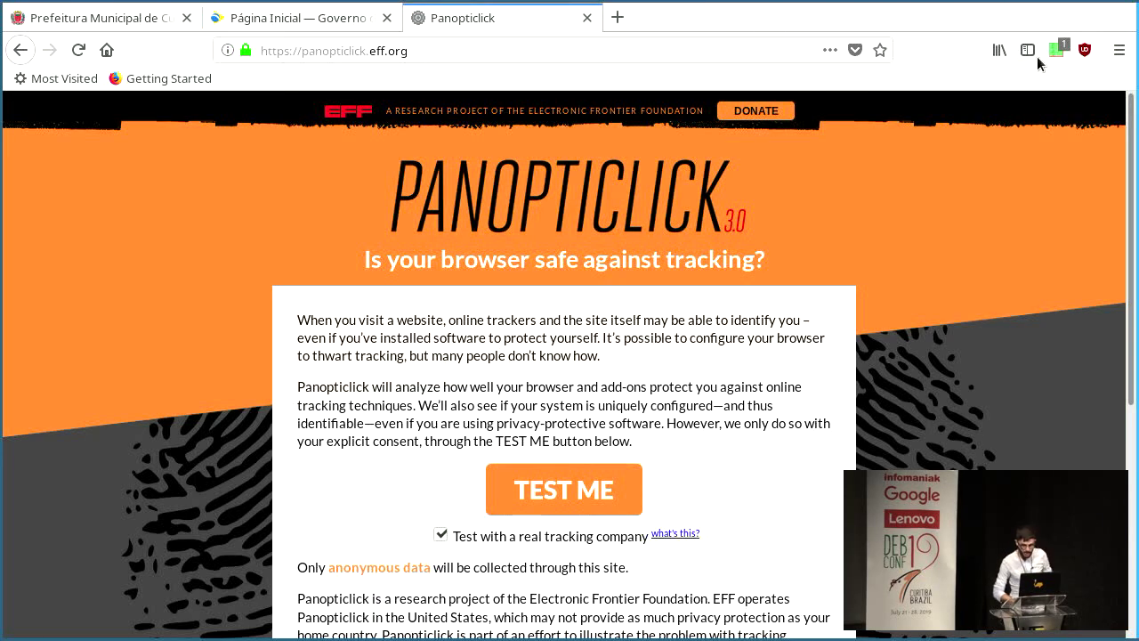
Step: Open the uBlock Origin dashboard with the extension's settings
click(1082, 49)
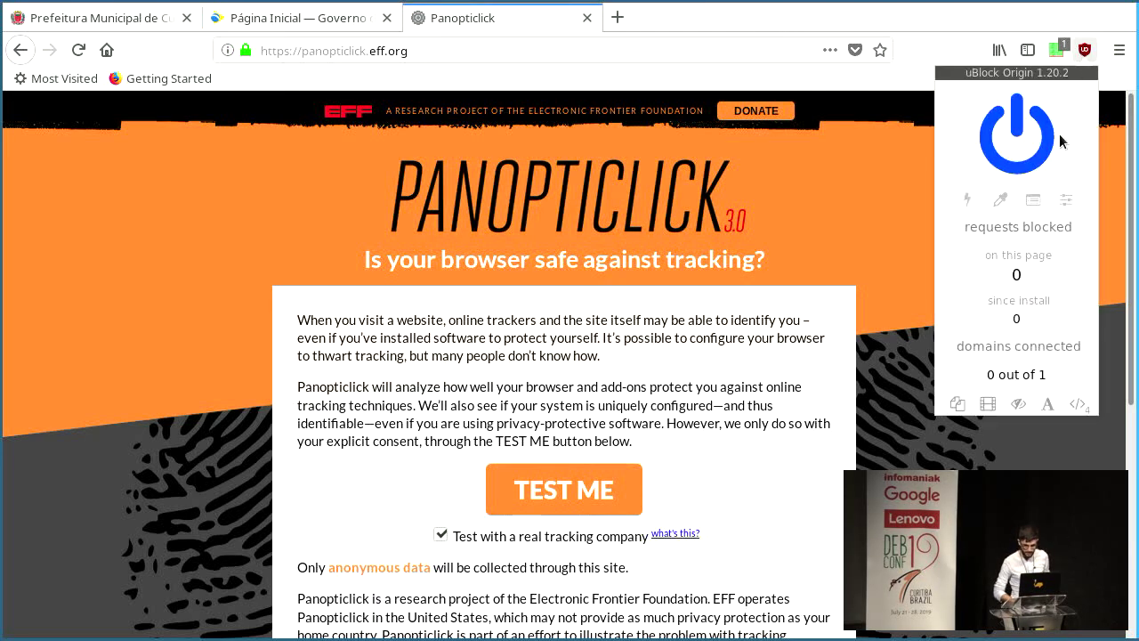
click(1067, 201)
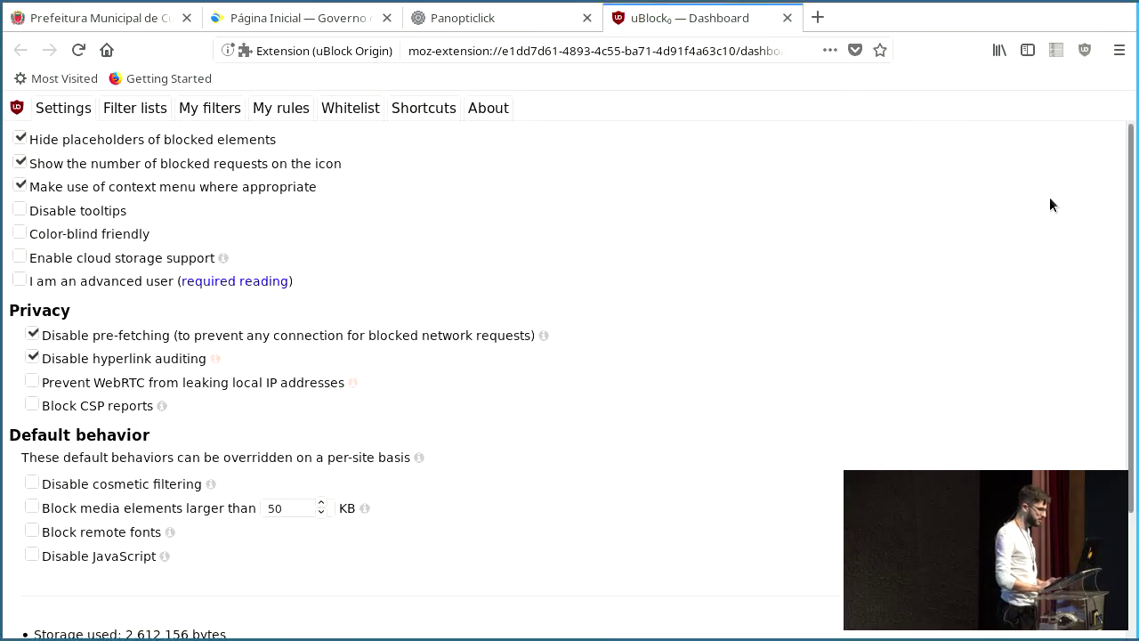
Step: Enable Fanboy's Enhanced Tracking List among uBlock Origin's privacy filter lists, apply the change and close the dashboard
click(127, 108)
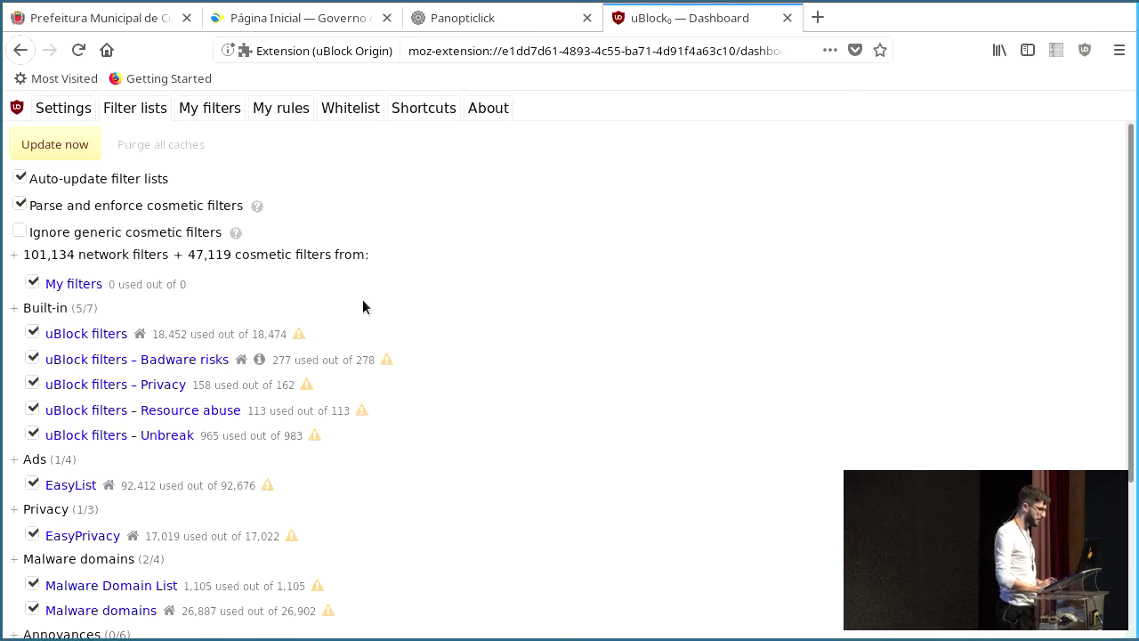
scroll(363, 306, down, 4)
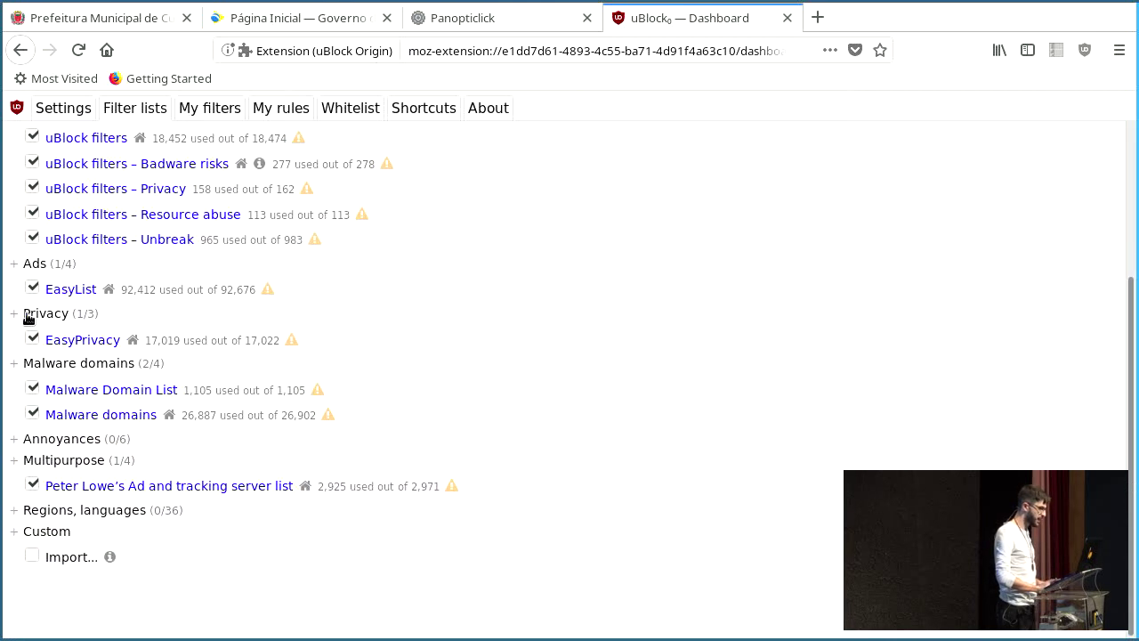
click(21, 314)
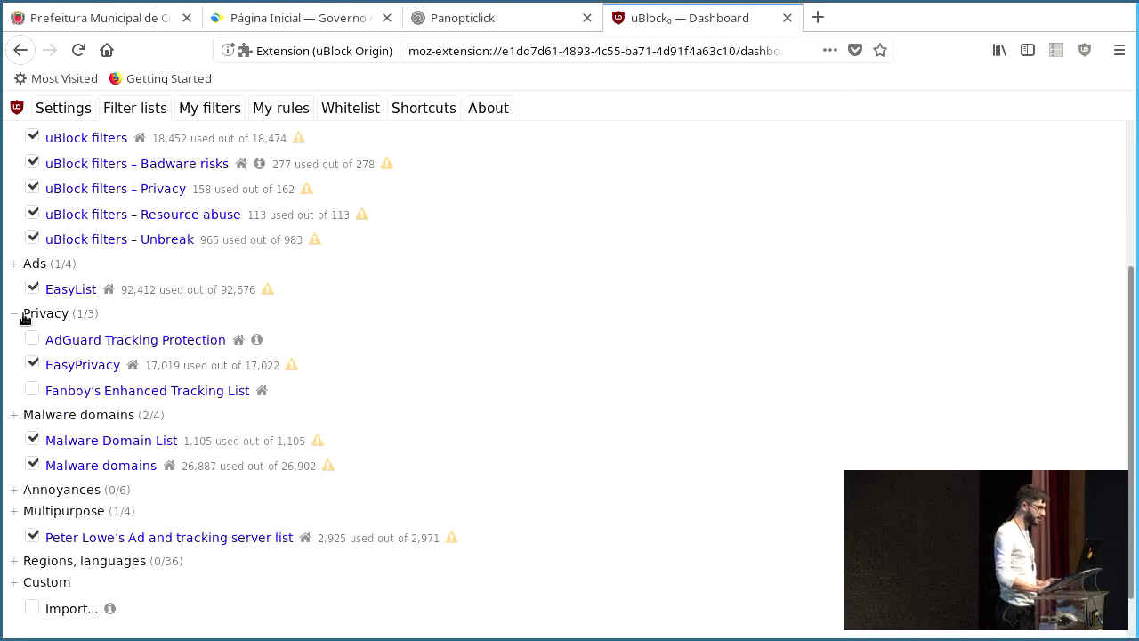
click(33, 390)
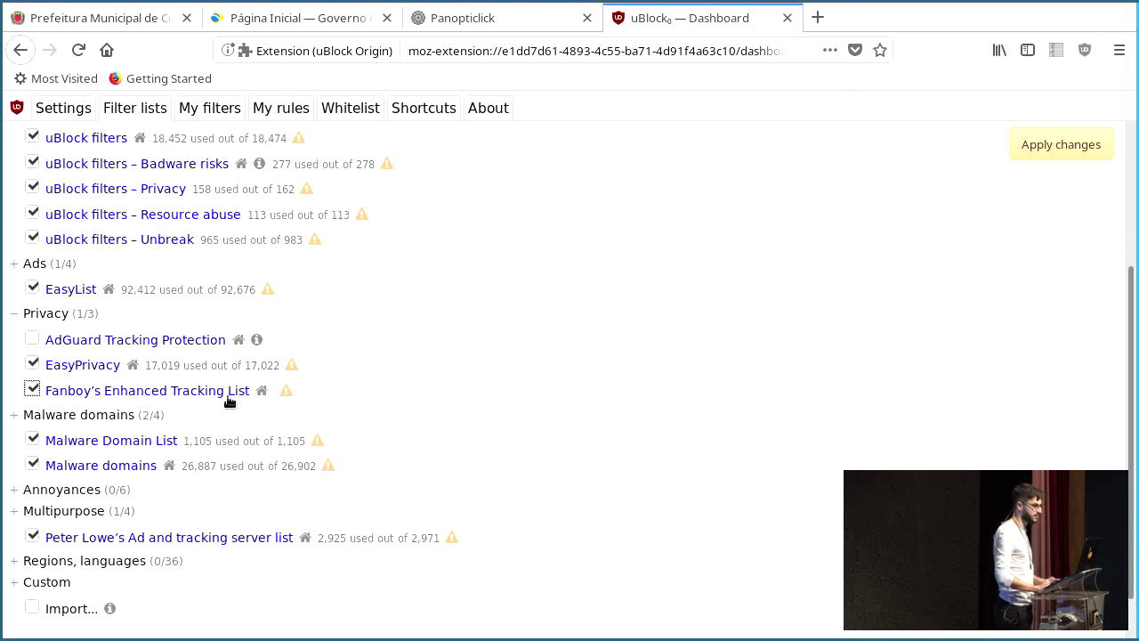
click(1078, 148)
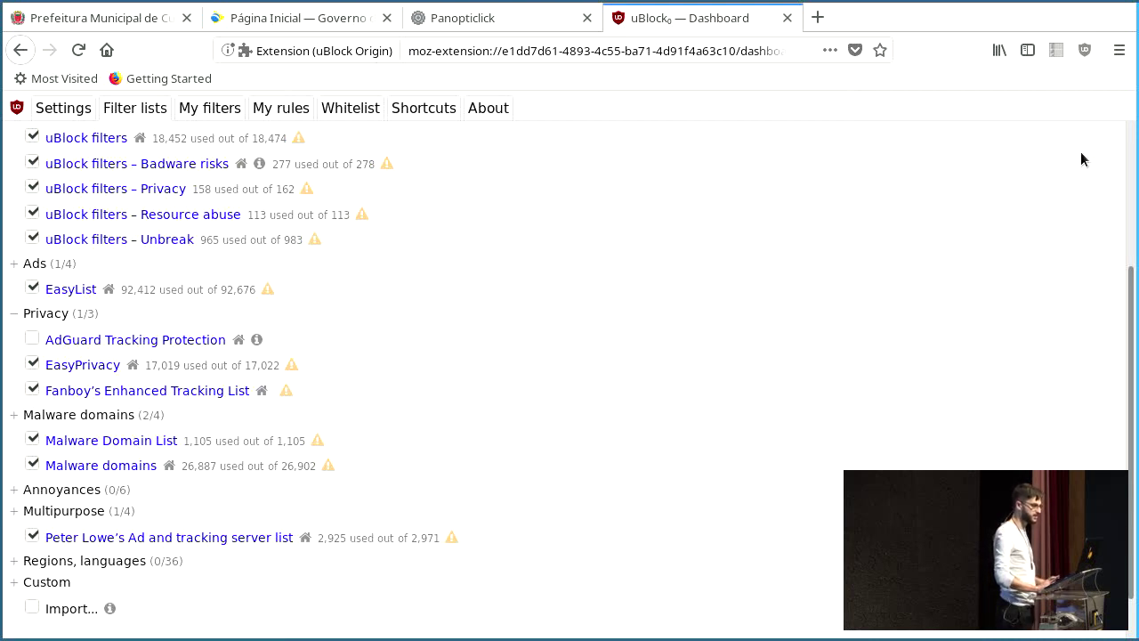
click(786, 18)
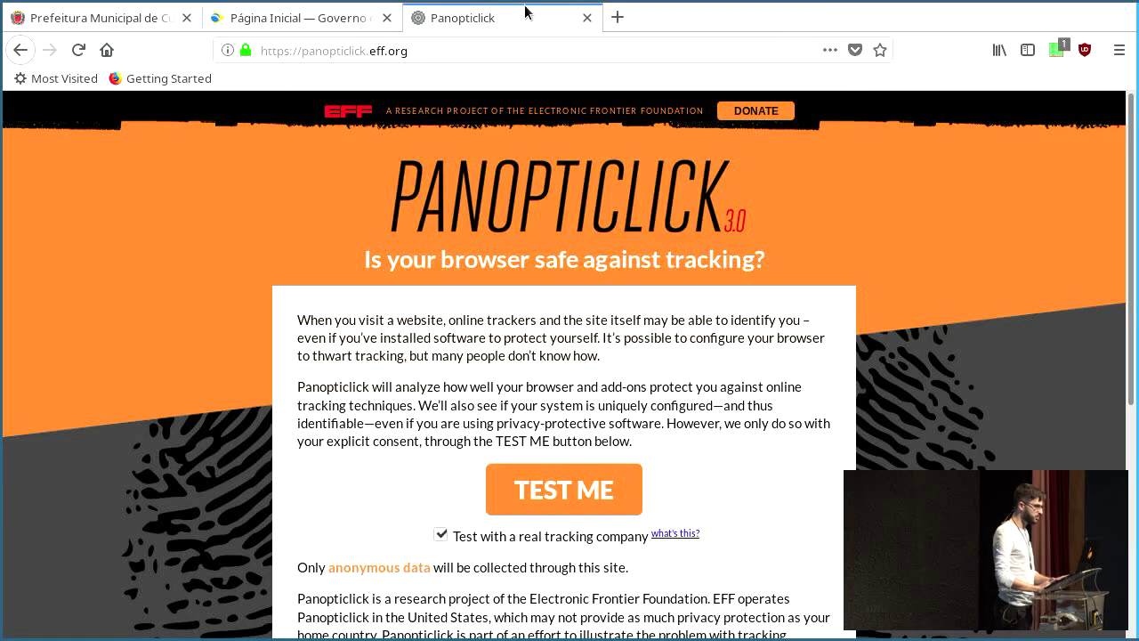
click(101, 16)
click(238, 24)
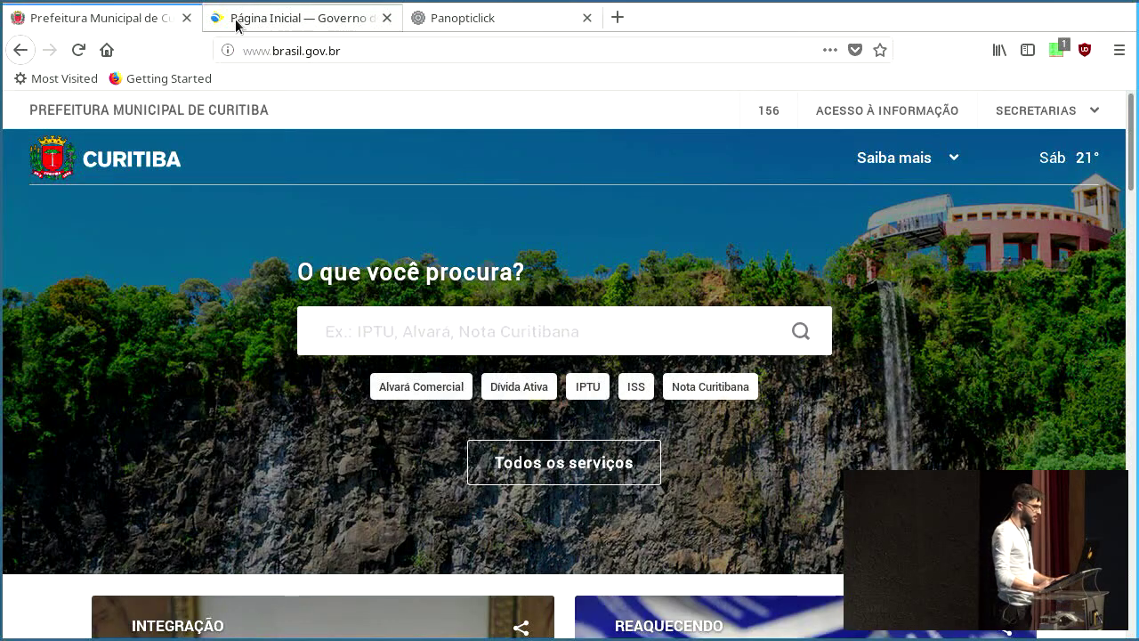
click(1055, 51)
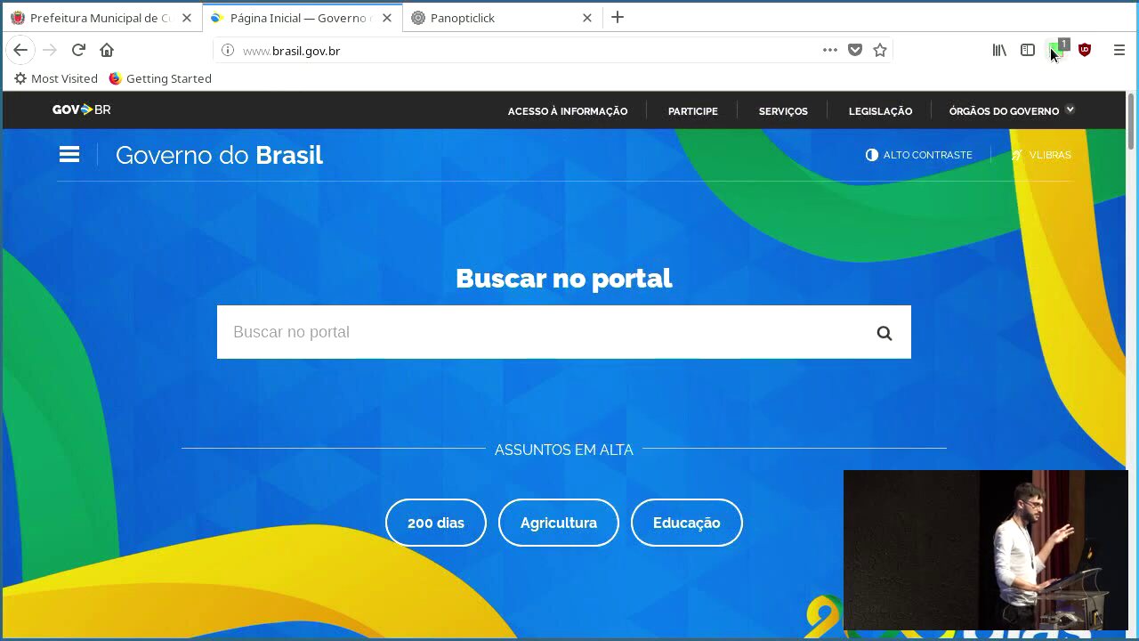
click(1055, 51)
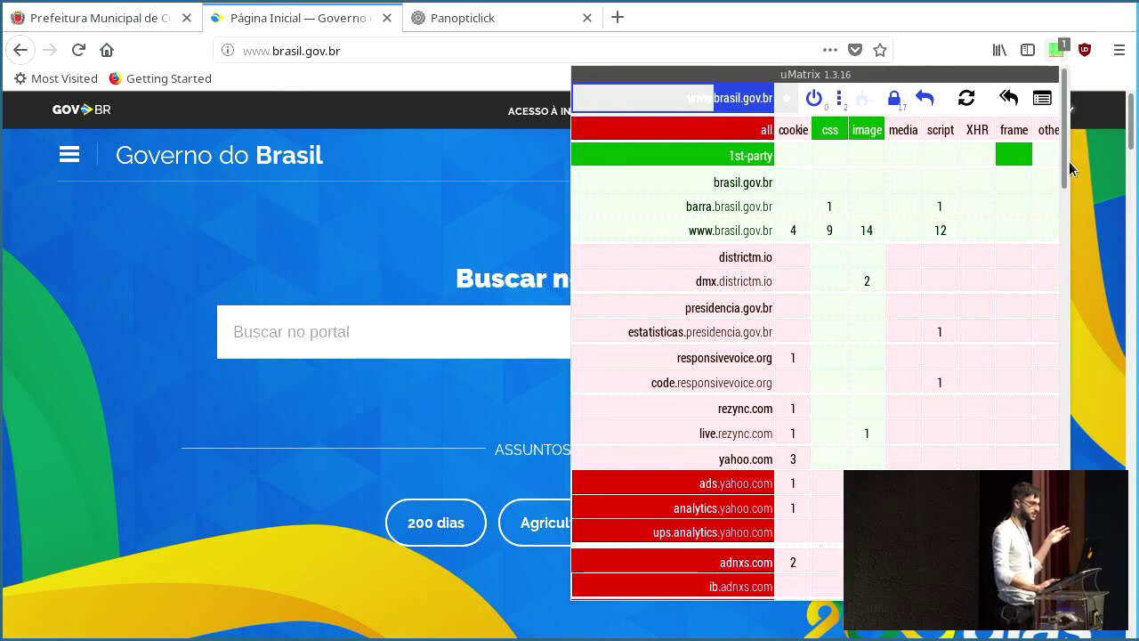
drag(1065, 169, 1063, 462)
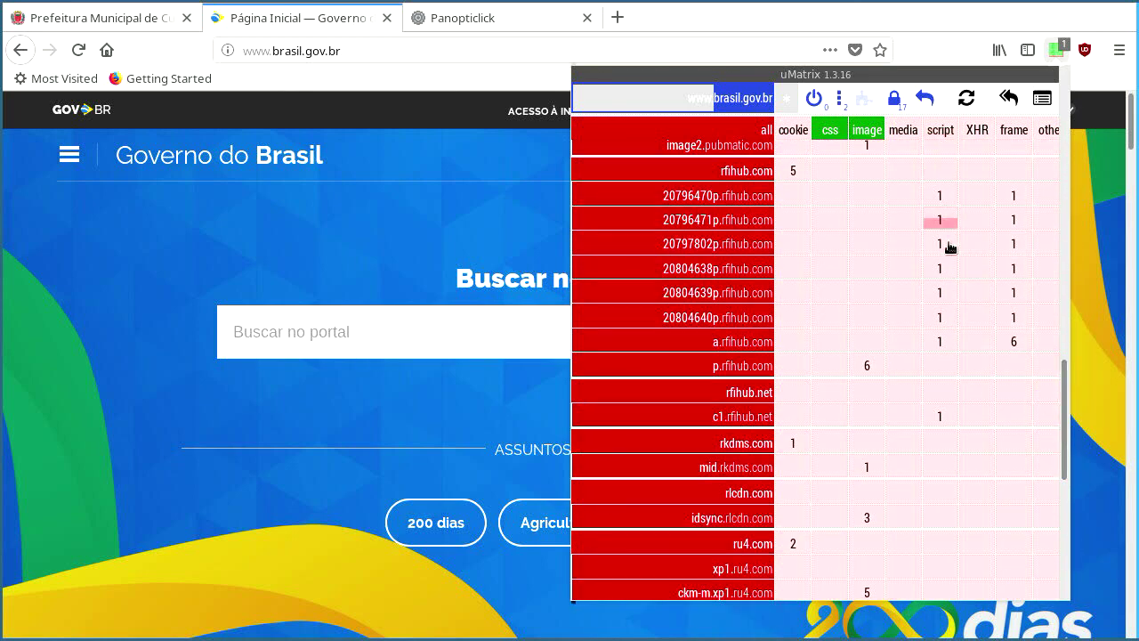
drag(1064, 407, 1066, 527)
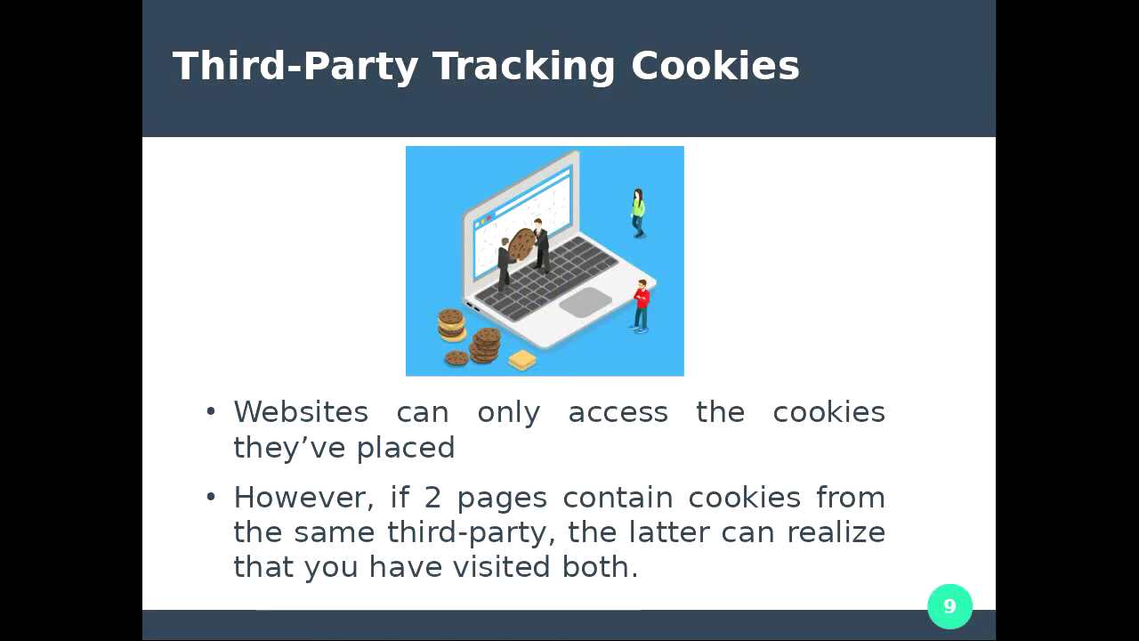
key(Right)
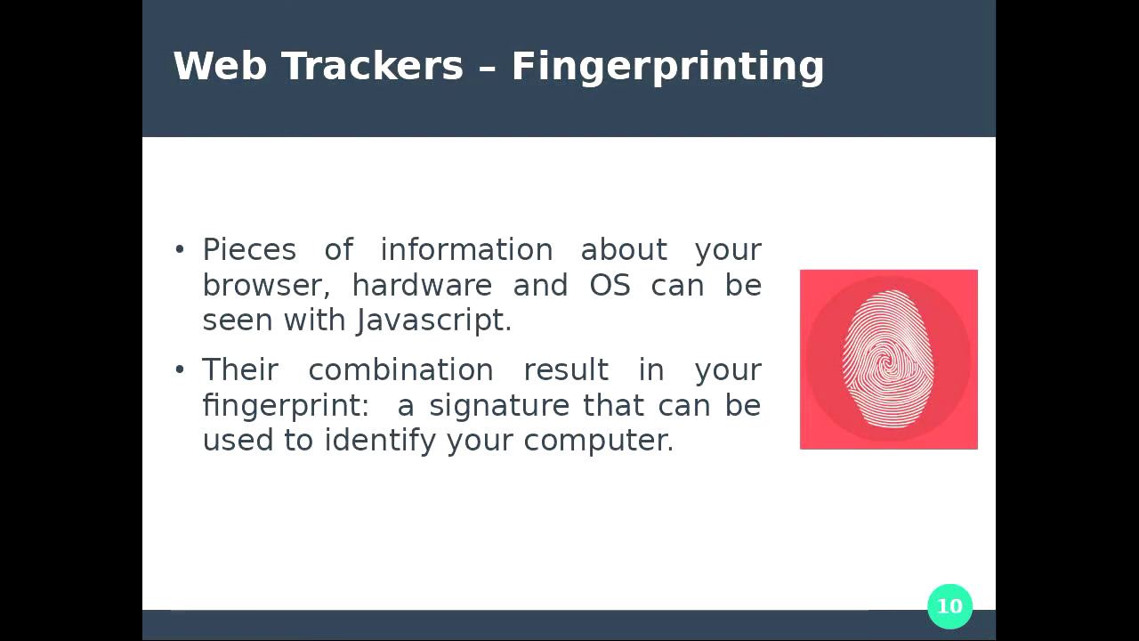